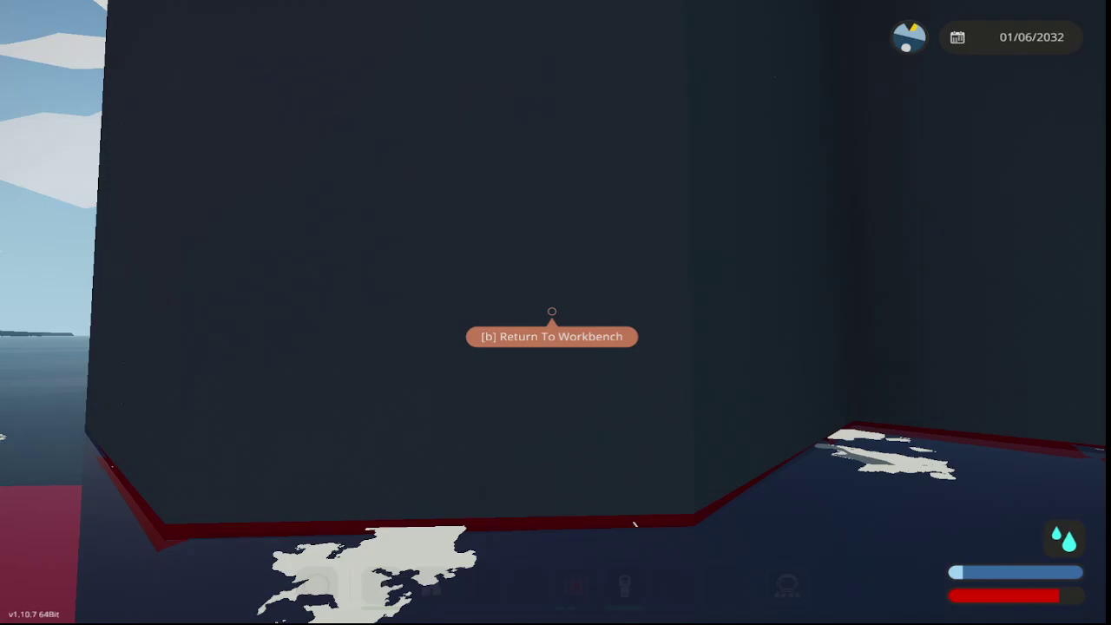
Exit the first-person test and orbit around the rig's helipad, derrick, cranes and pontoons.
{"action": "key", "text": "b"}
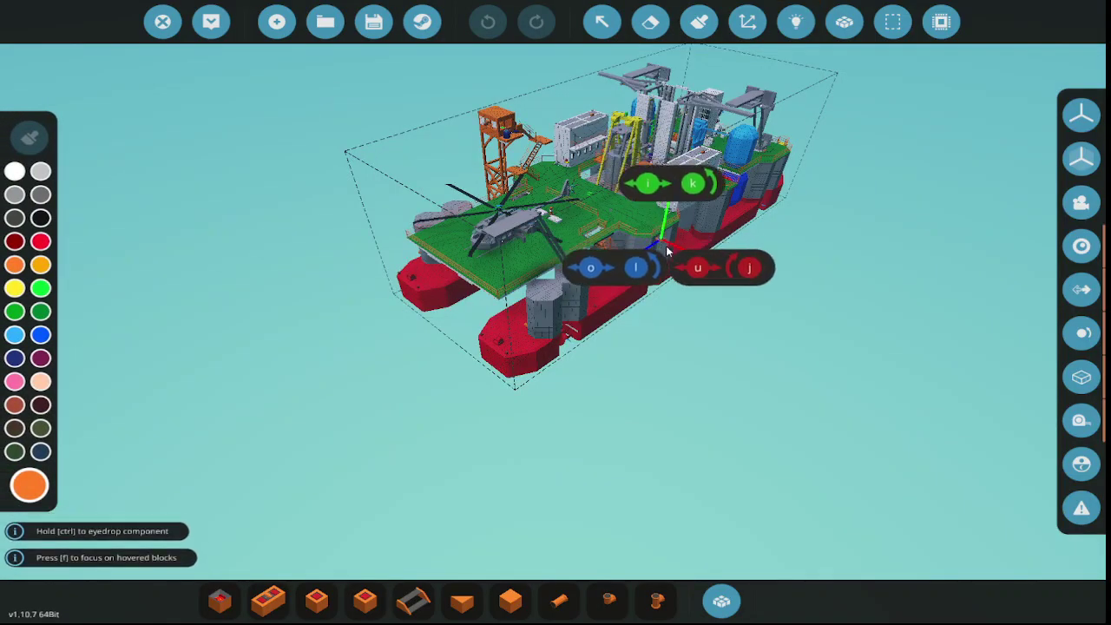
{"action": "right_click", "coordinate": [666, 245]}
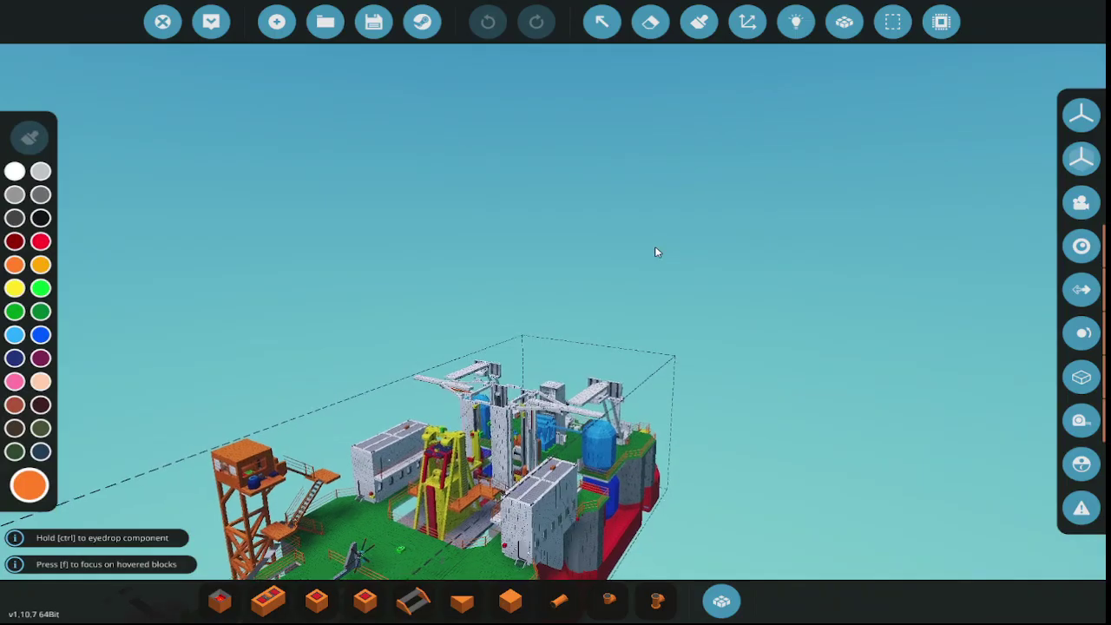
{"action": "scroll", "coordinate": [662, 302], "scroll_direction": "up", "scroll_amount": 8}
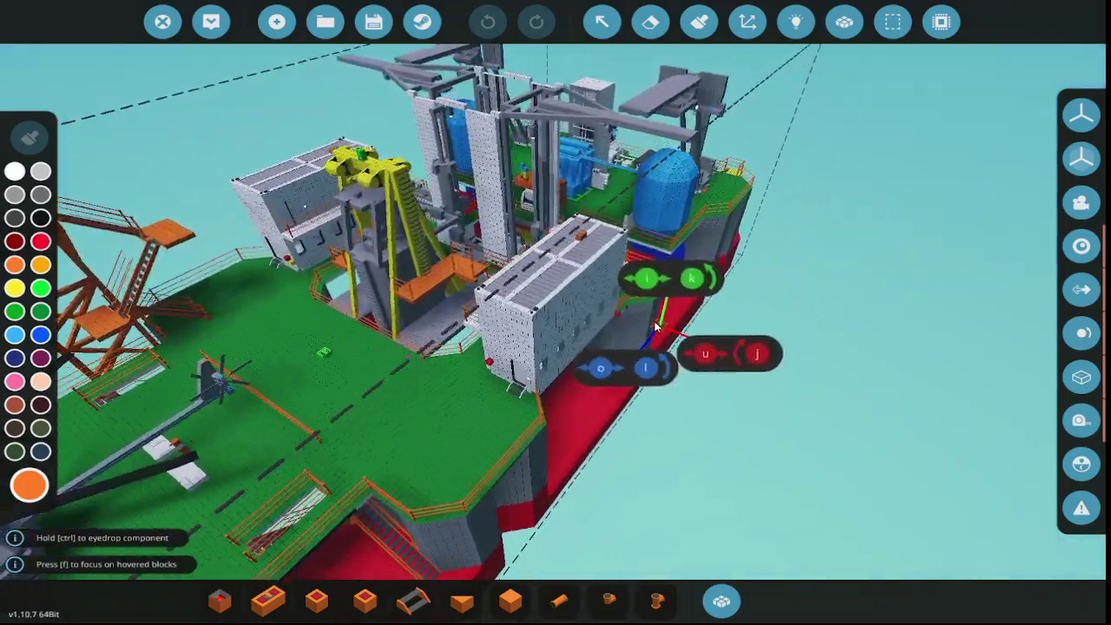
{"action": "left_click_drag", "start_coordinate": [657, 328], "coordinate": [657, 321]}
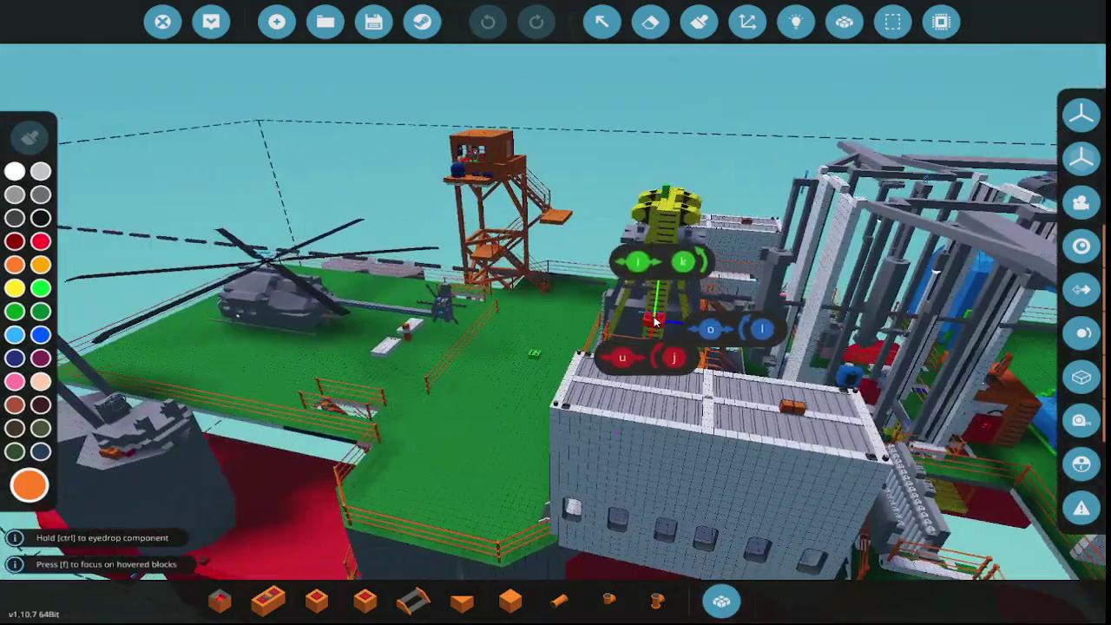
{"action": "scroll", "coordinate": [657, 321], "scroll_direction": "down", "scroll_amount": 6}
{"action": "left_click_drag", "start_coordinate": [639, 183], "coordinate": [647, 161]}
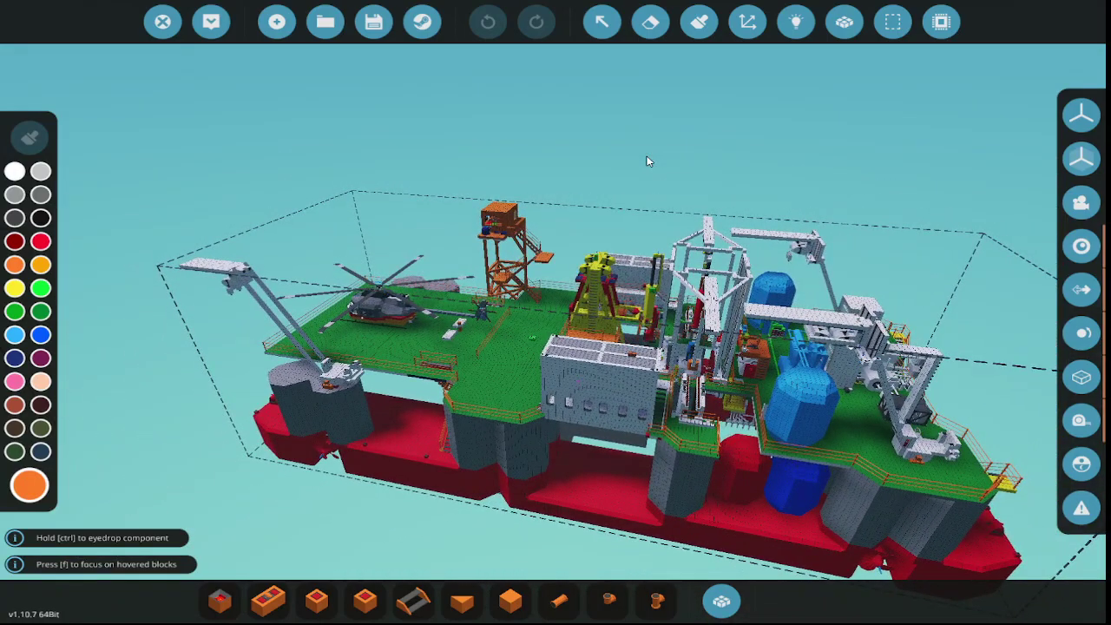